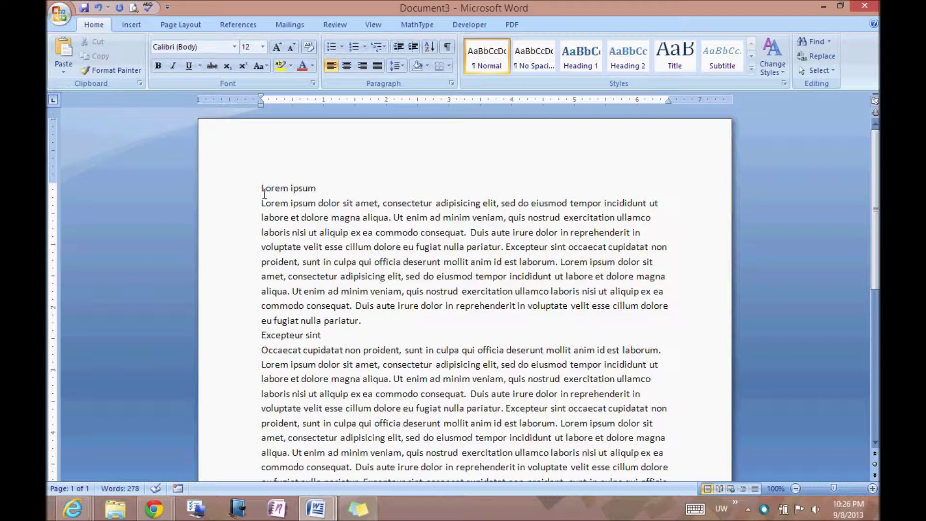
- Try selecting the Lorem ipsum heading, the Excepteur sint line and parts of the paragraphs
drag(260, 189, 321, 189)
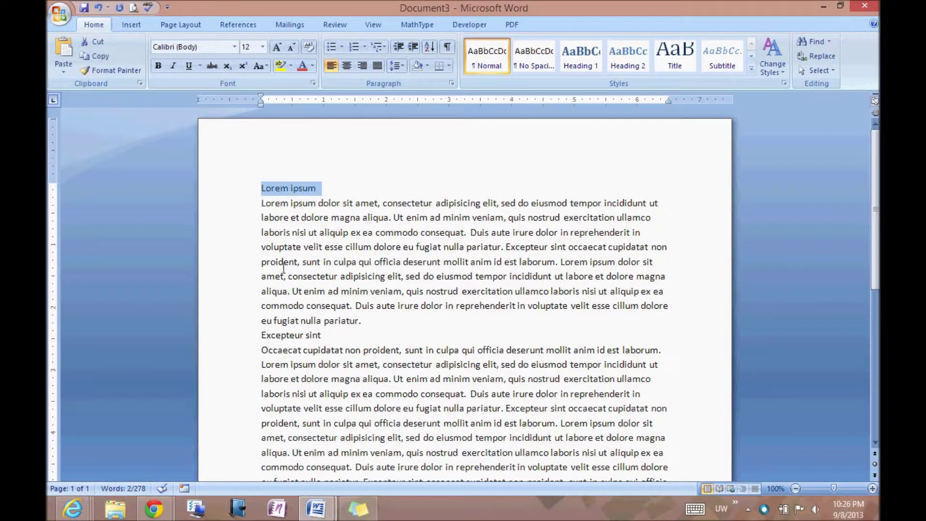
drag(263, 336, 330, 337)
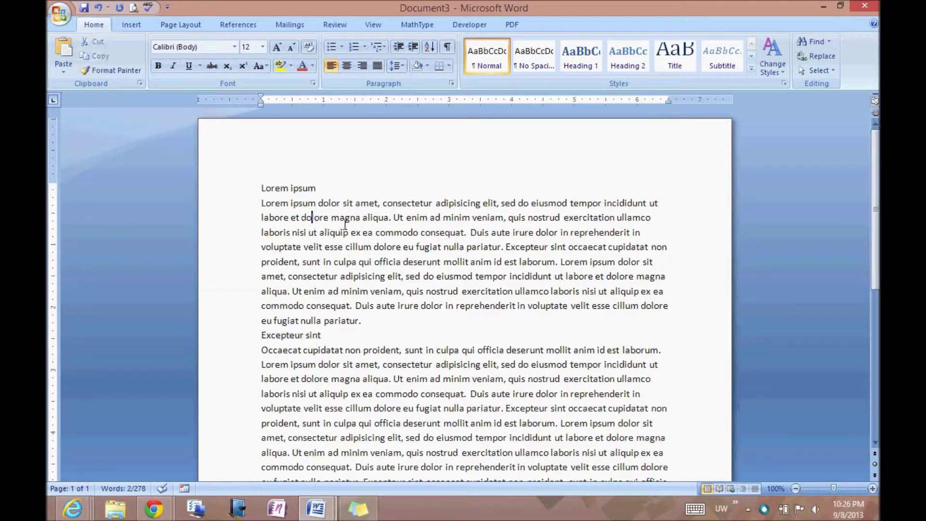
drag(315, 203, 352, 275)
drag(383, 365, 436, 455)
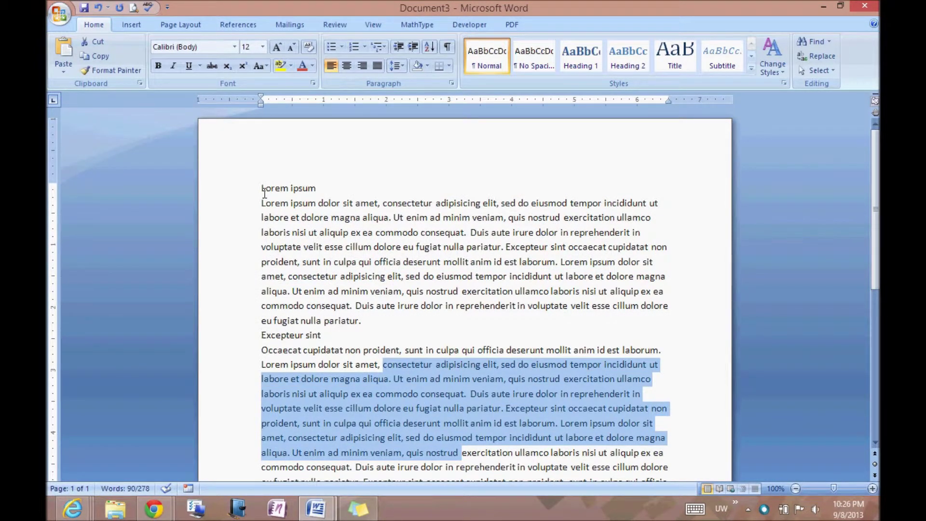
drag(262, 189, 322, 189)
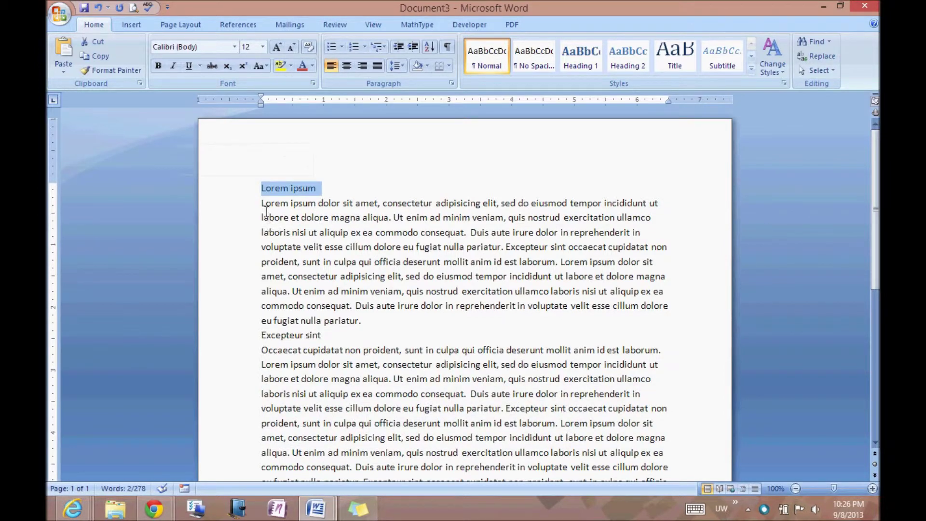
drag(262, 205, 359, 291)
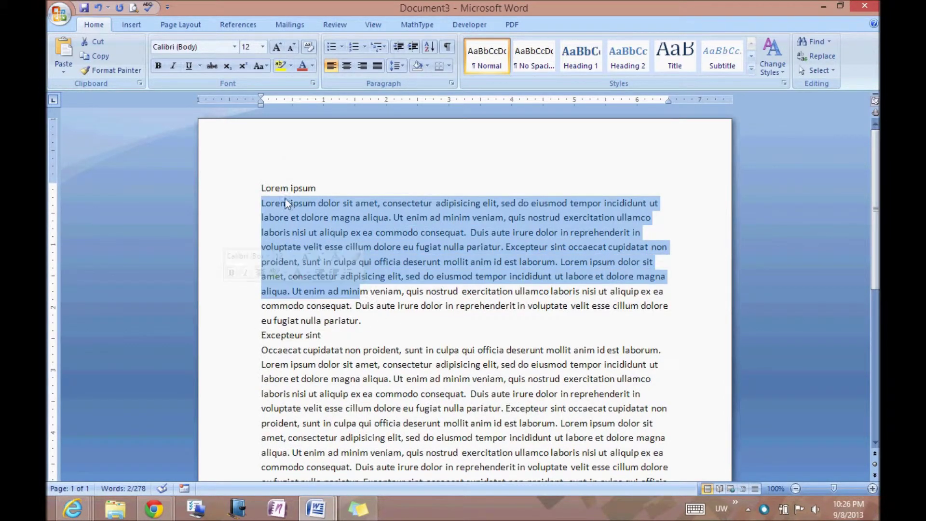
- Make the Lorem ipsum heading bold, italic and underlined in Edwardian Script ITC
drag(263, 189, 331, 191)
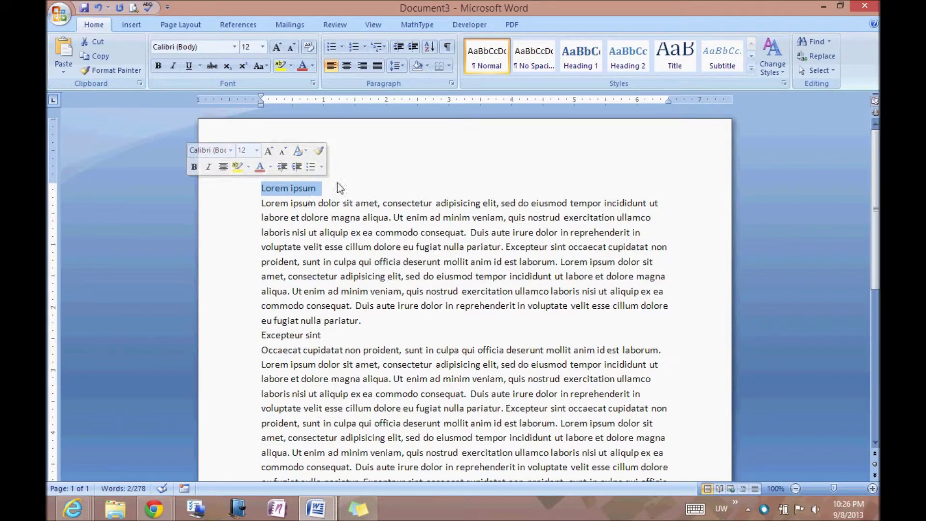
click(157, 67)
click(187, 65)
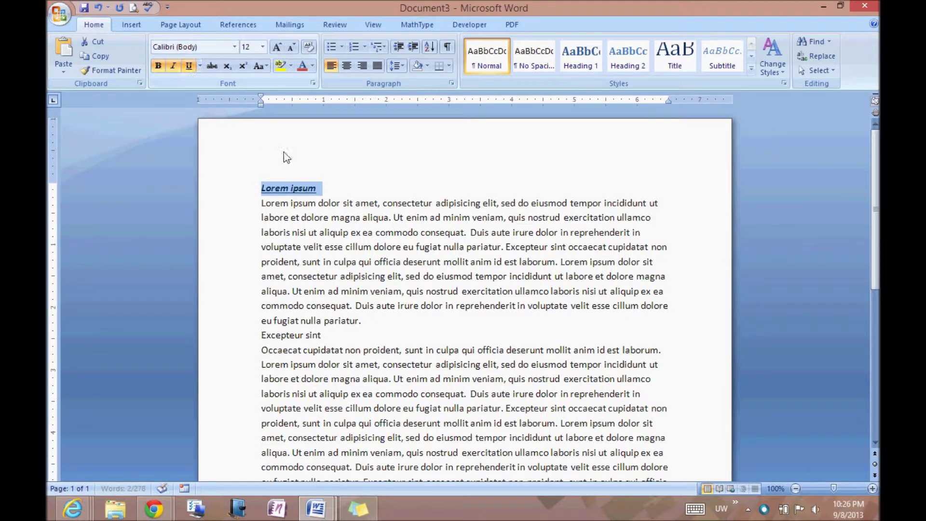
click(234, 47)
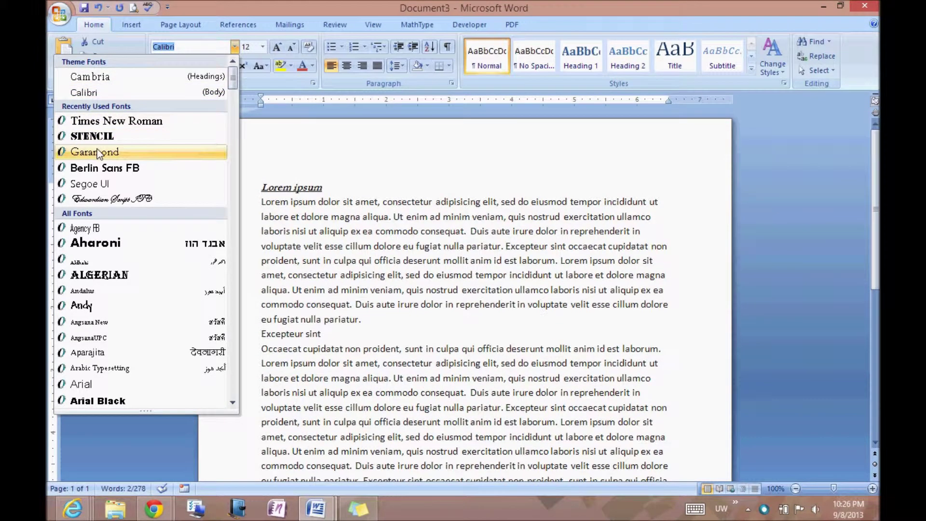
click(116, 198)
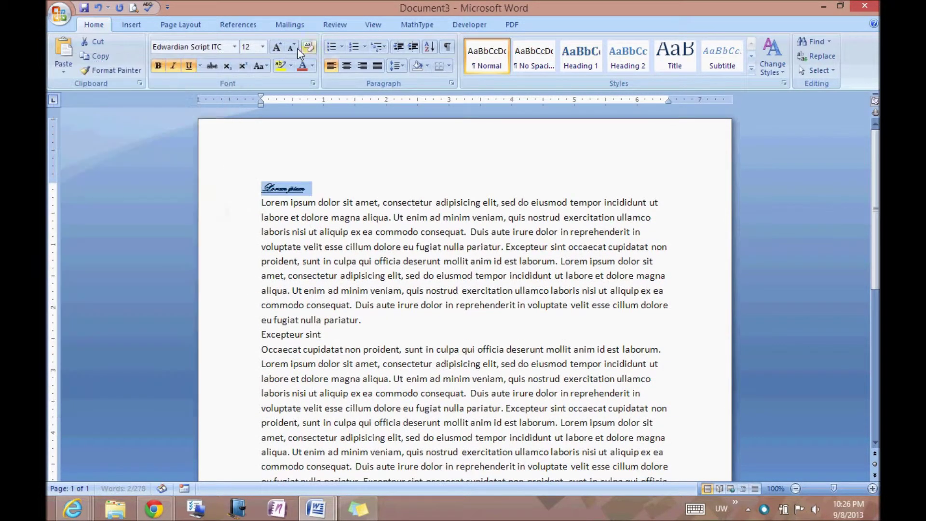
- Set the heading to 18 pt and colour it orange, then deselect it
click(262, 46)
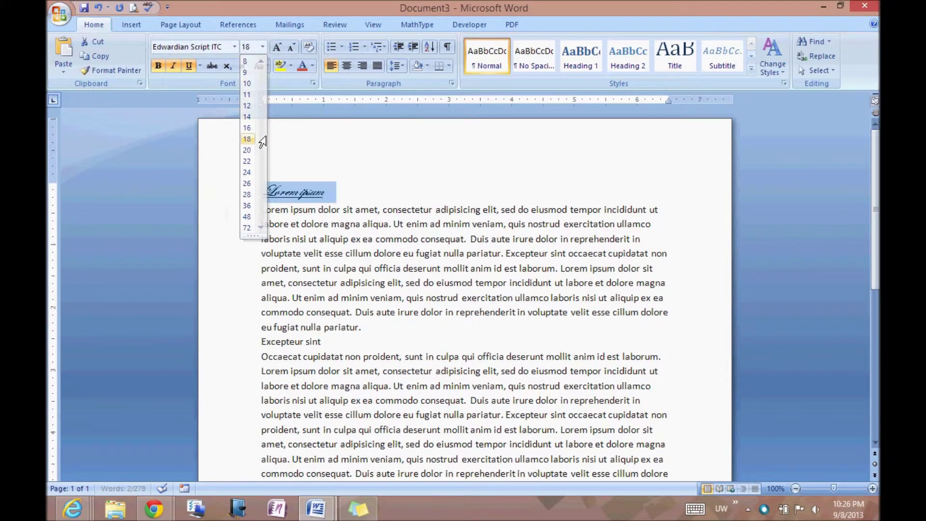
click(247, 139)
click(312, 67)
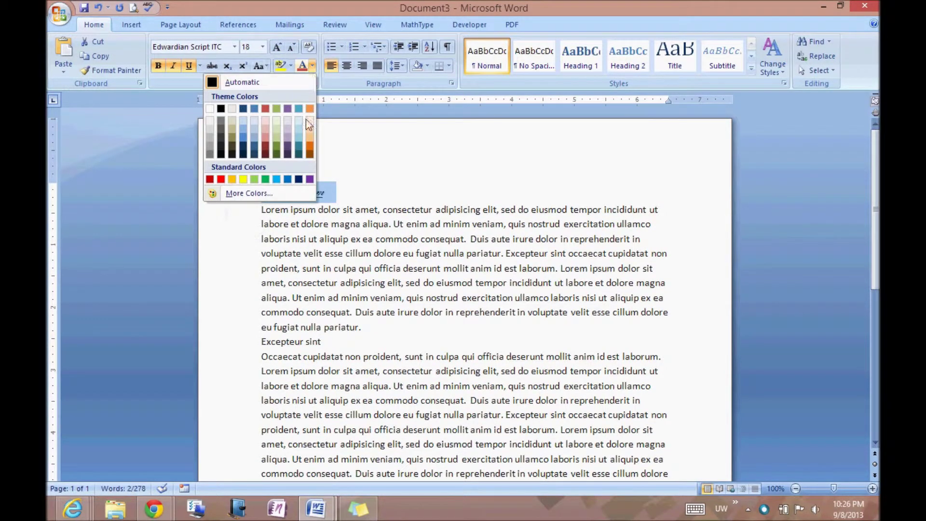
click(310, 145)
drag(360, 192, 321, 199)
click(344, 199)
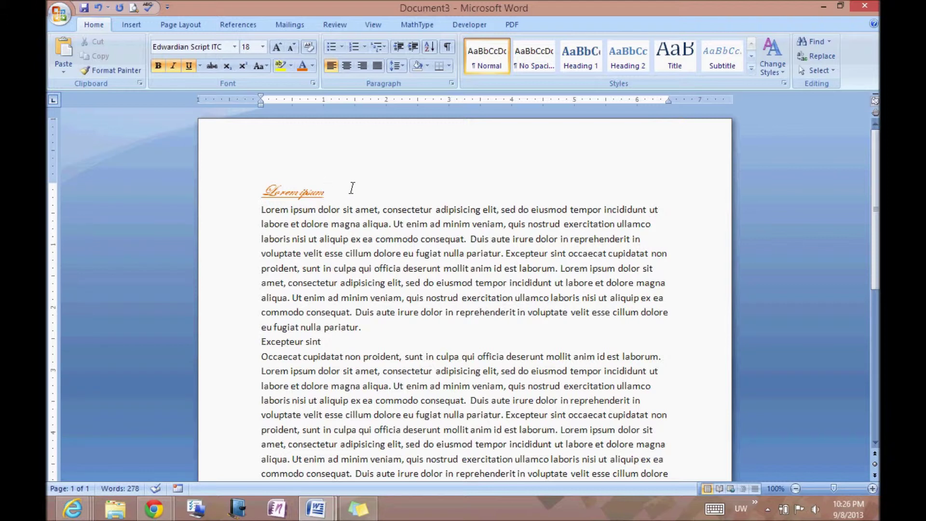
triple_click(273, 187)
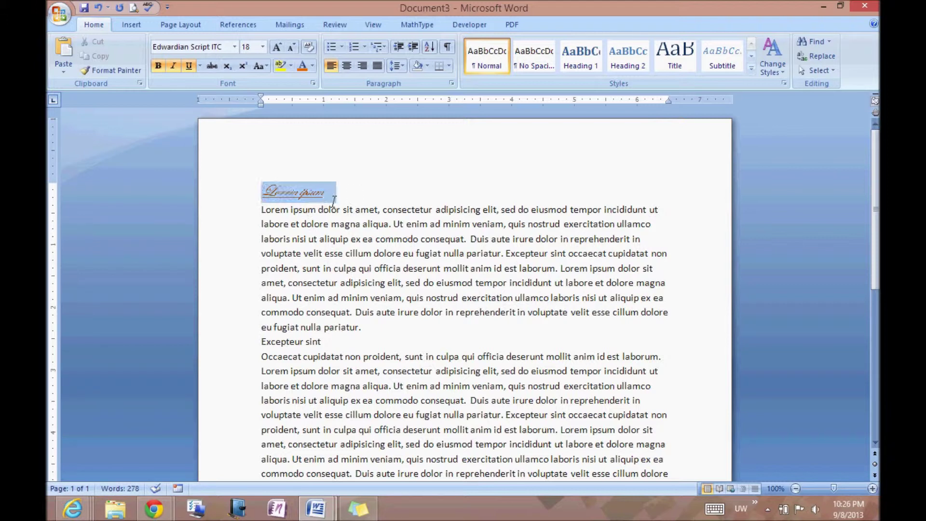
click(311, 192)
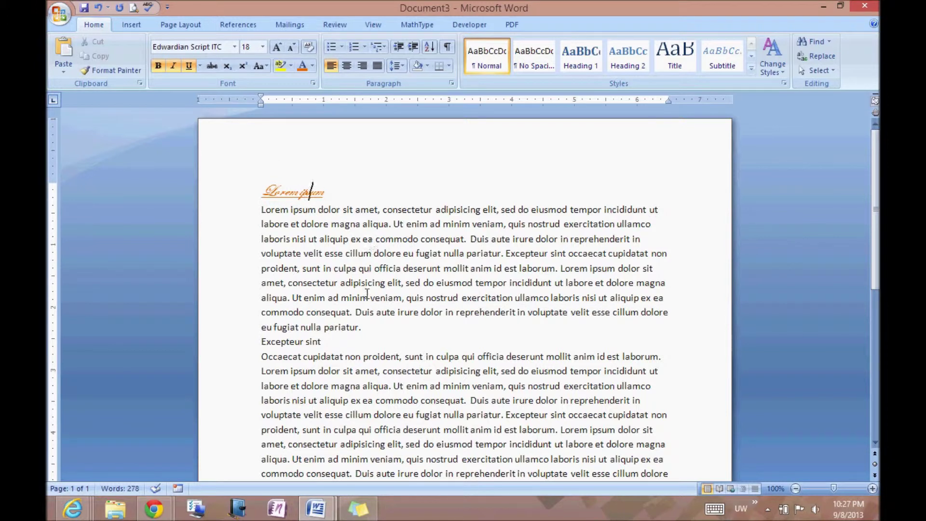
drag(261, 342, 333, 343)
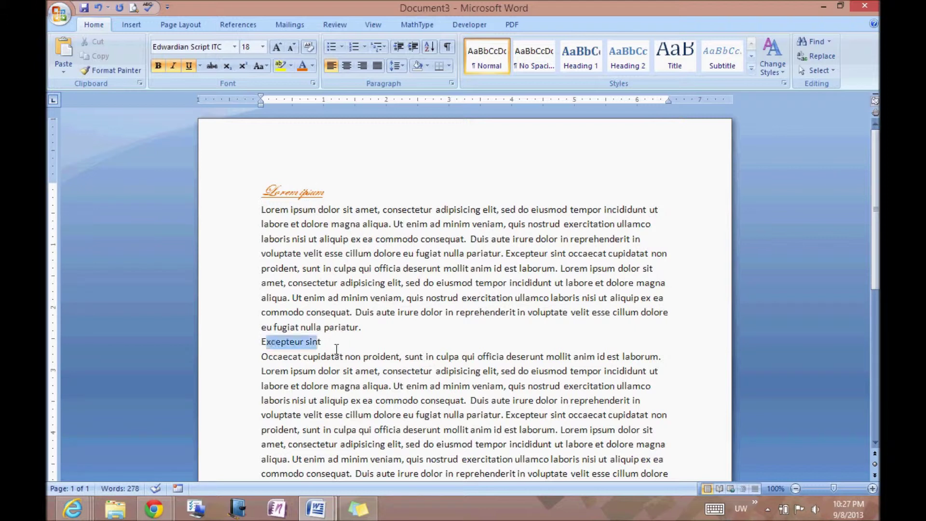
drag(262, 192, 335, 193)
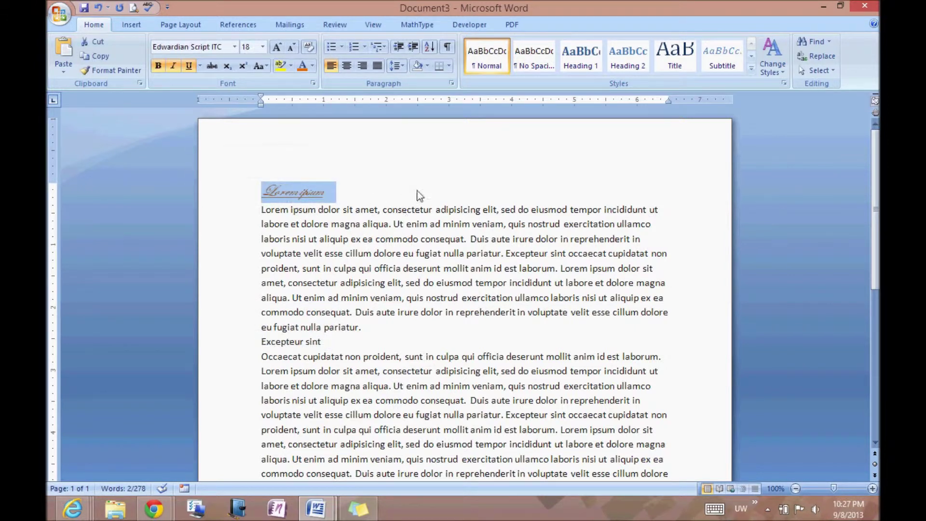
click(385, 196)
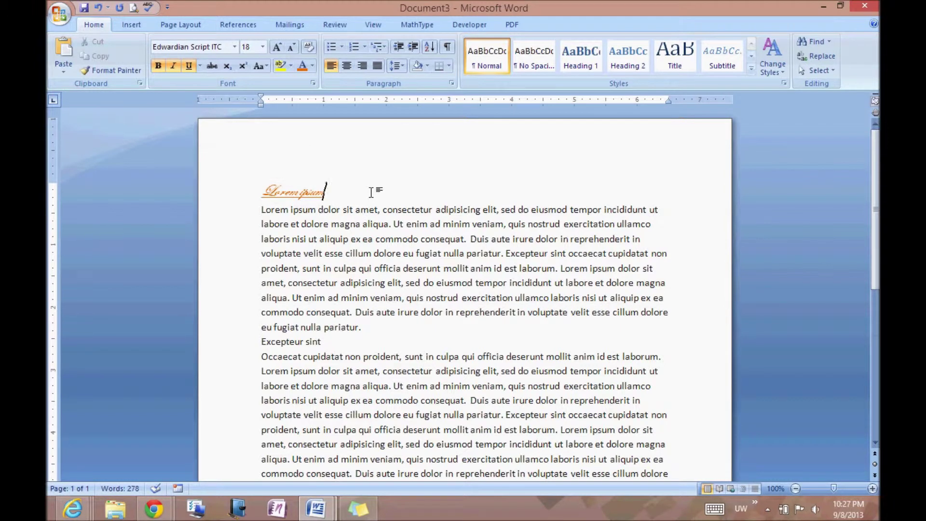
drag(269, 346, 316, 346)
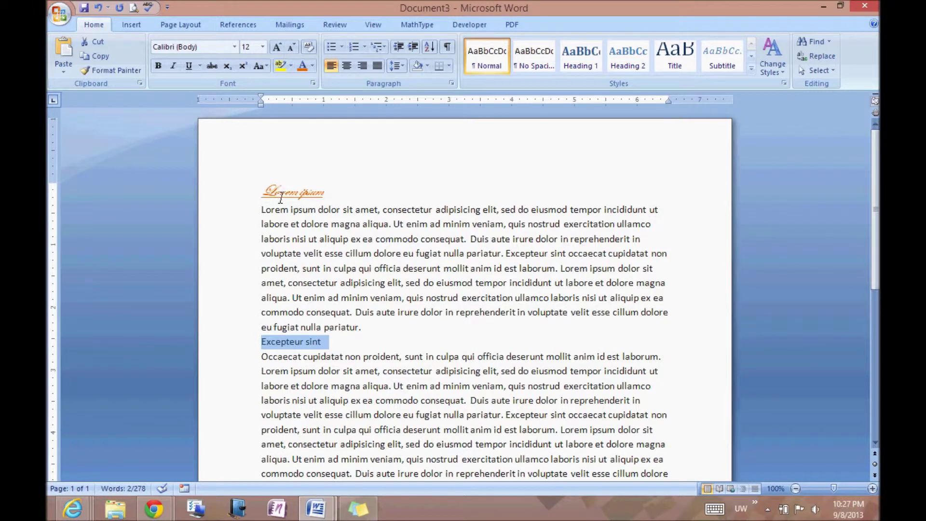
drag(262, 192, 329, 191)
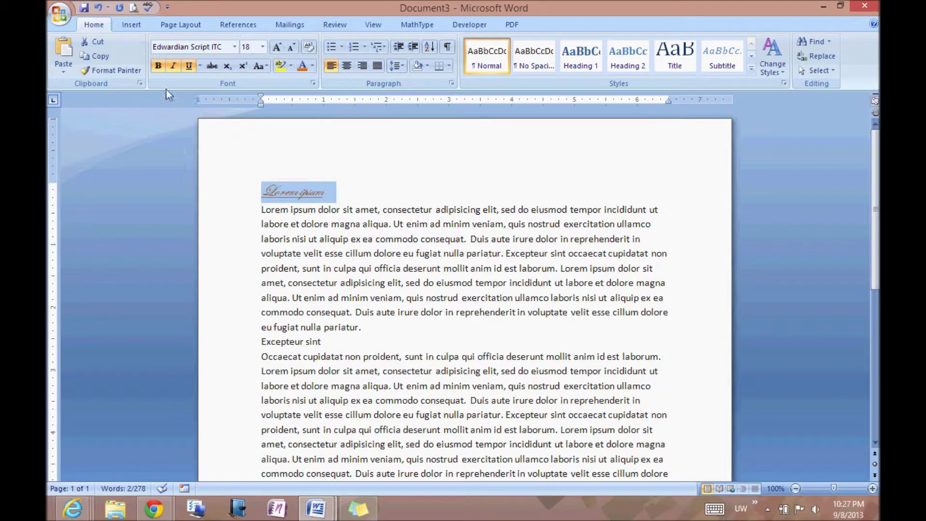
- Use Format Painter to give Excepteur sint the orange 18-pt Edwardian Script ITC heading style
click(124, 73)
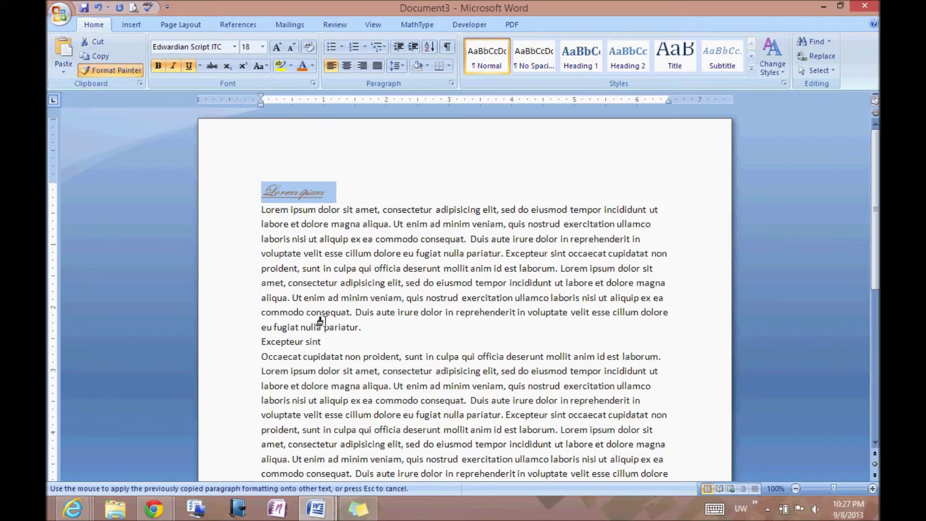
drag(264, 343, 335, 353)
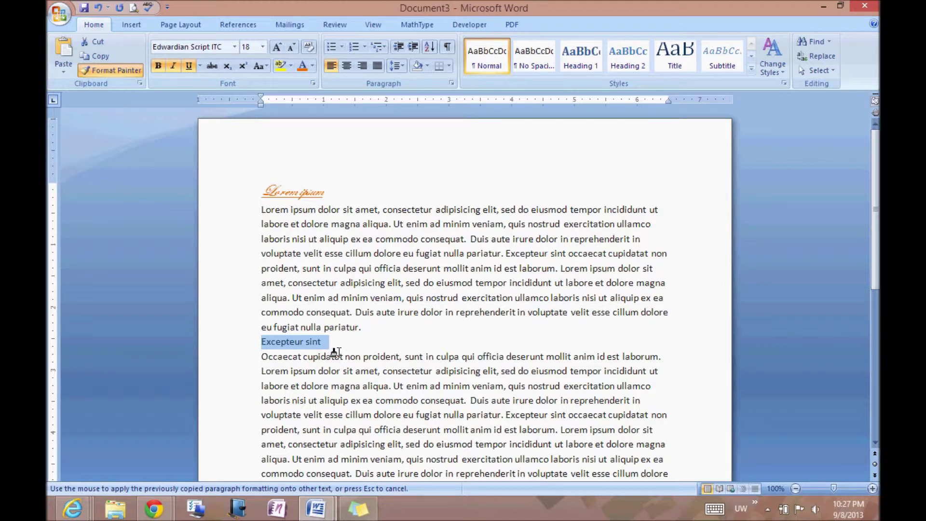
drag(335, 353, 335, 352)
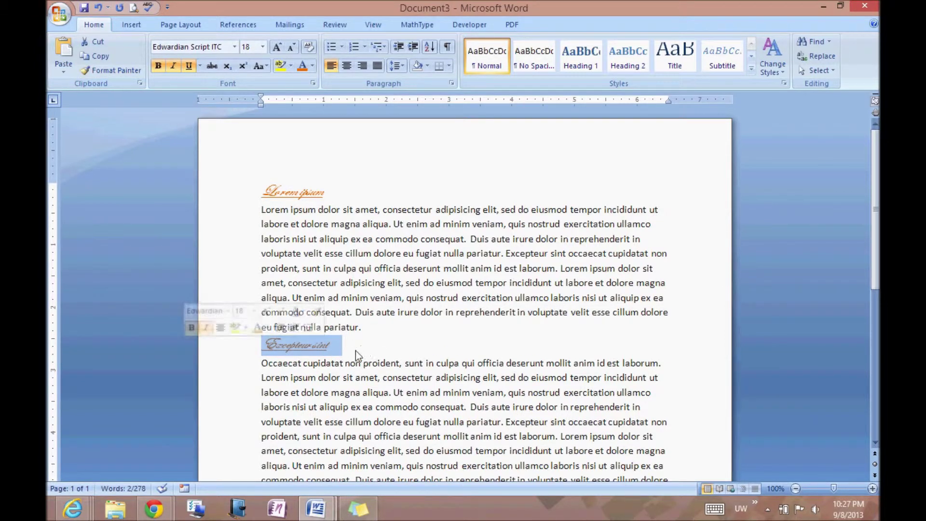
click(350, 351)
drag(274, 346, 327, 355)
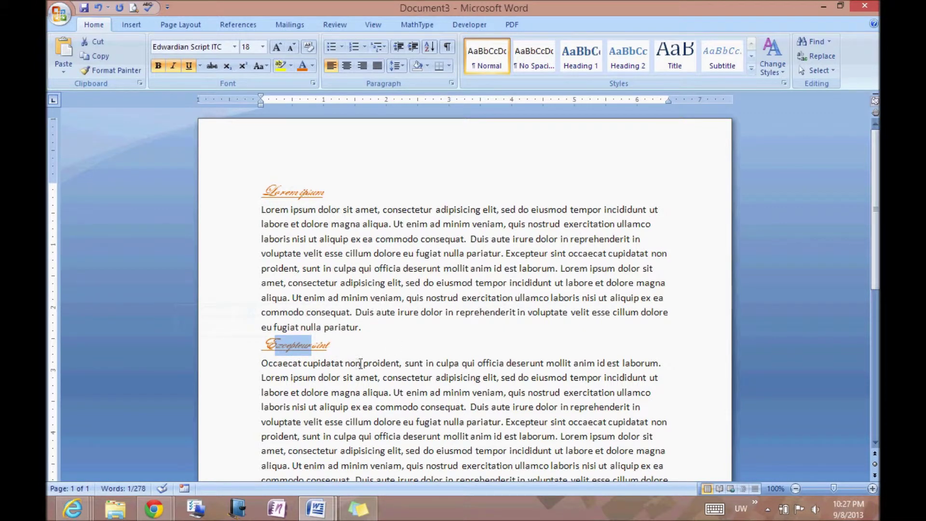
click(351, 353)
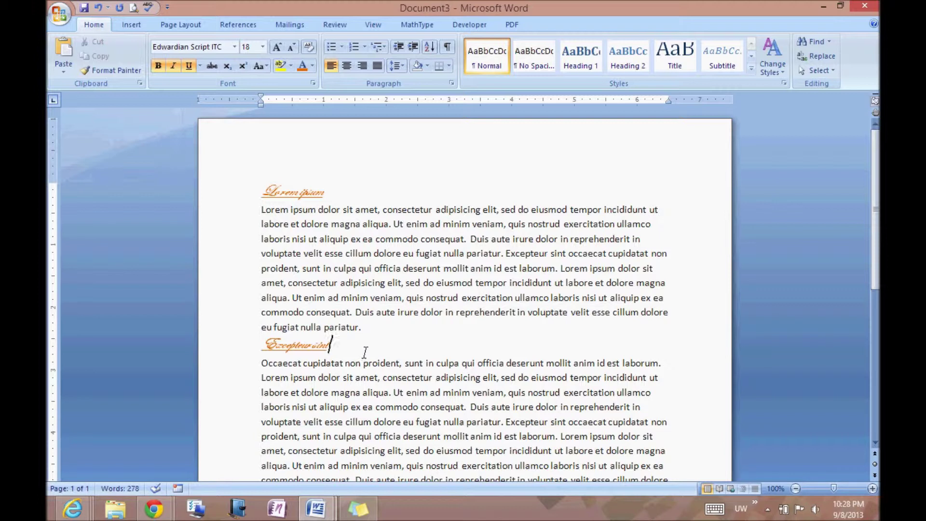
drag(285, 196, 318, 201)
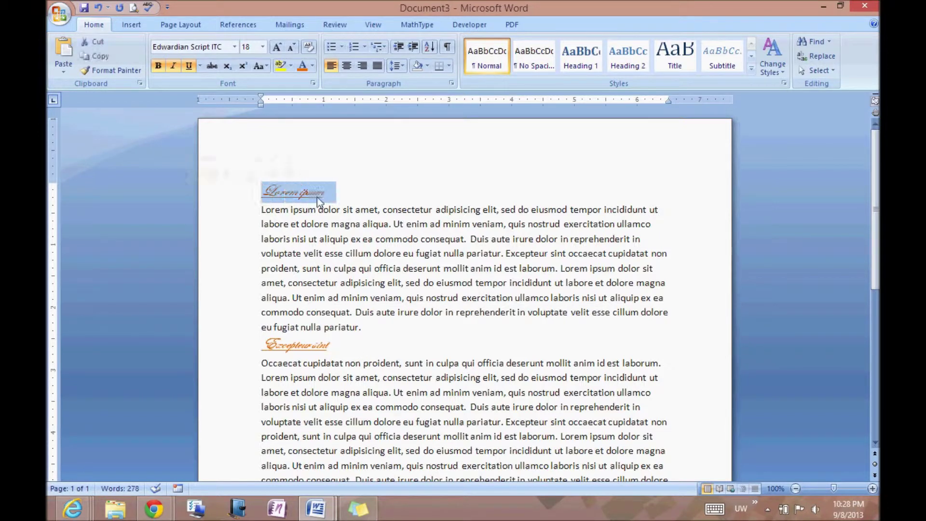
double_click(287, 346)
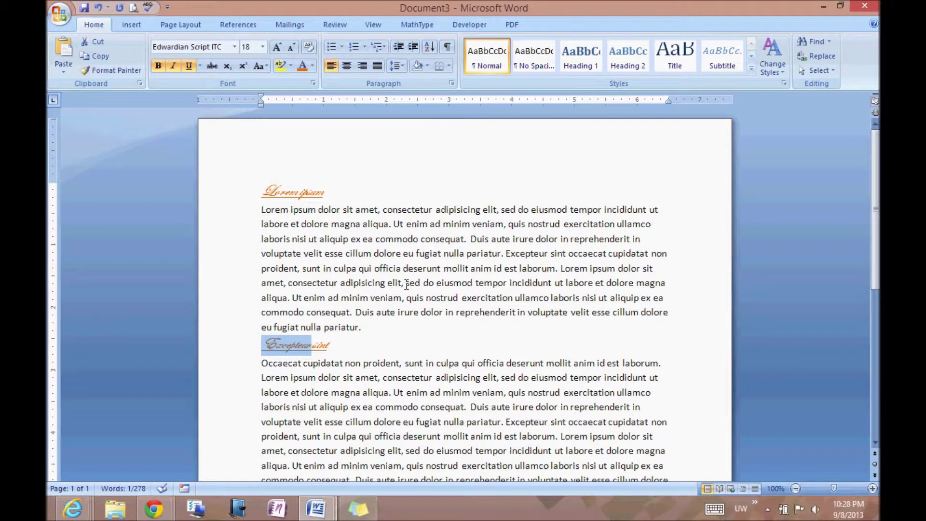
click(345, 355)
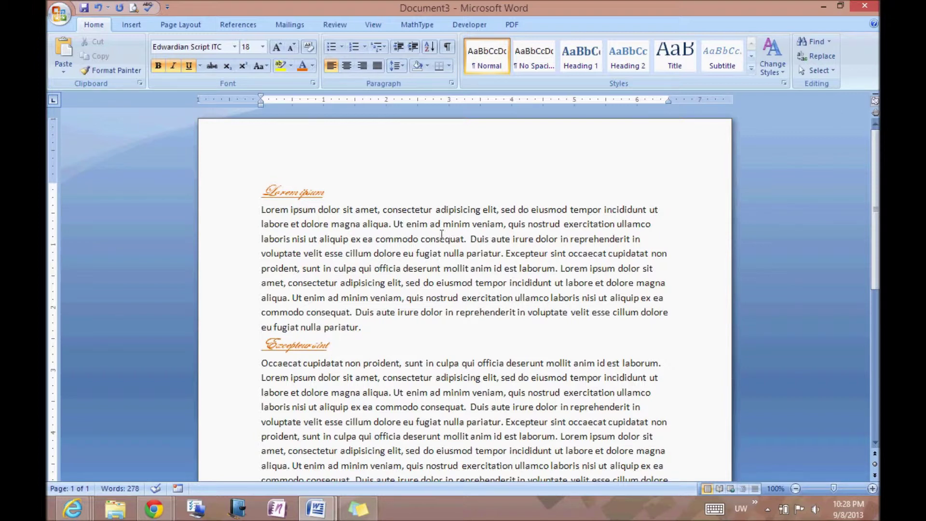
drag(261, 191, 356, 197)
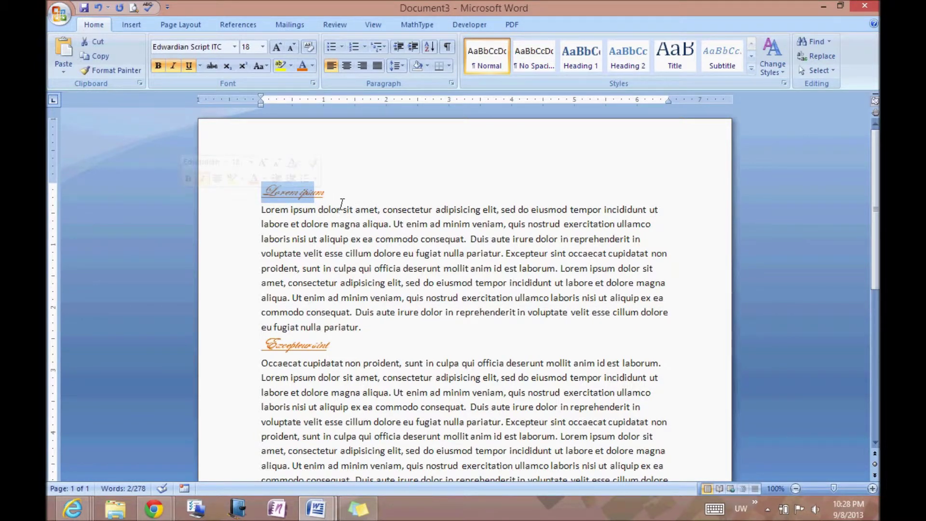
click(351, 211)
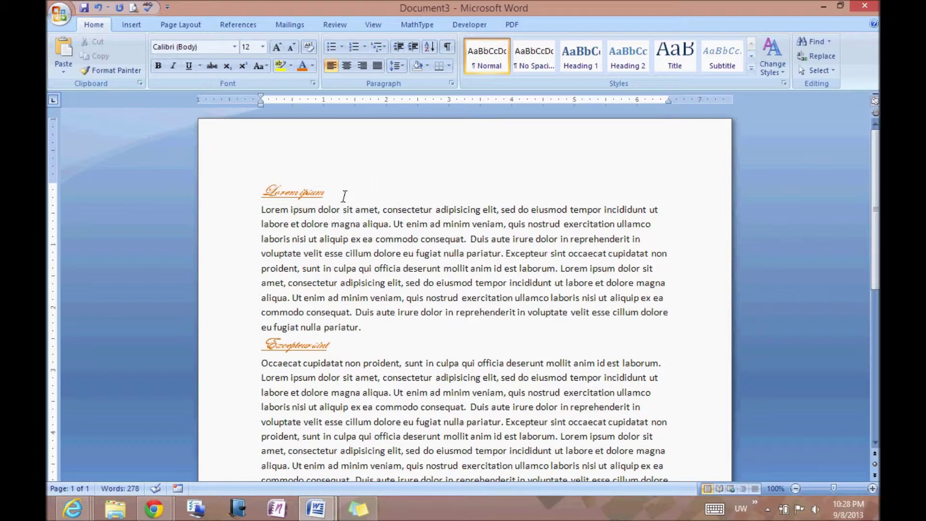
- Remove the underline from the Lorem ipsum heading
drag(278, 196, 345, 195)
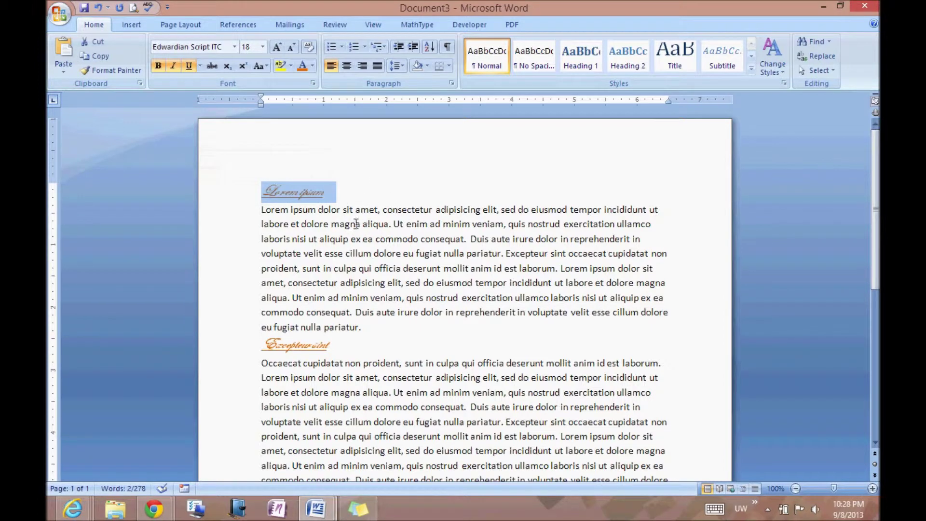
click(189, 68)
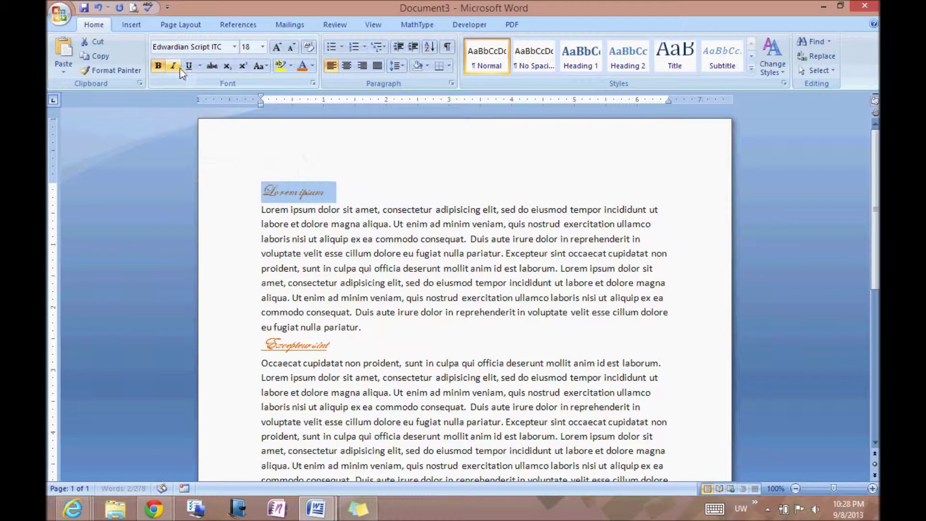
click(331, 194)
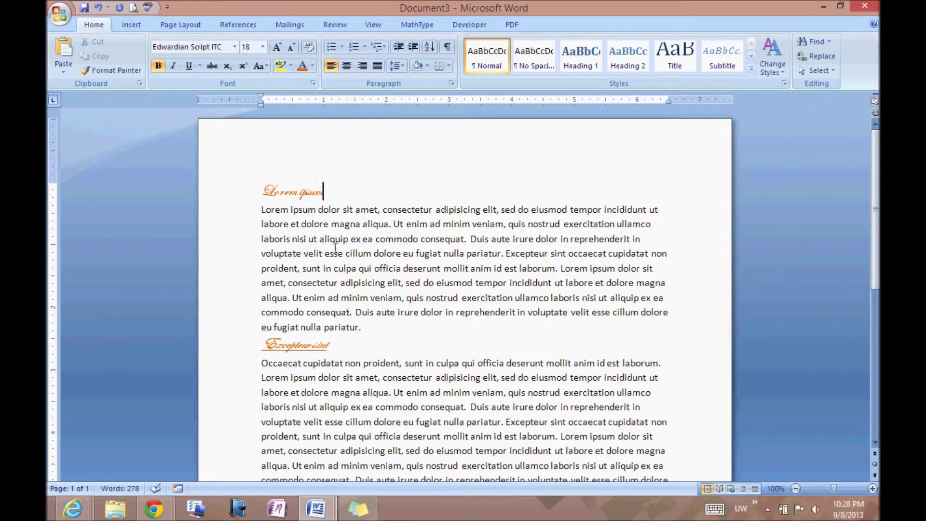
- Clear all formatting from Lorem ipsum, returning it to 11-pt Calibri
drag(340, 193, 280, 193)
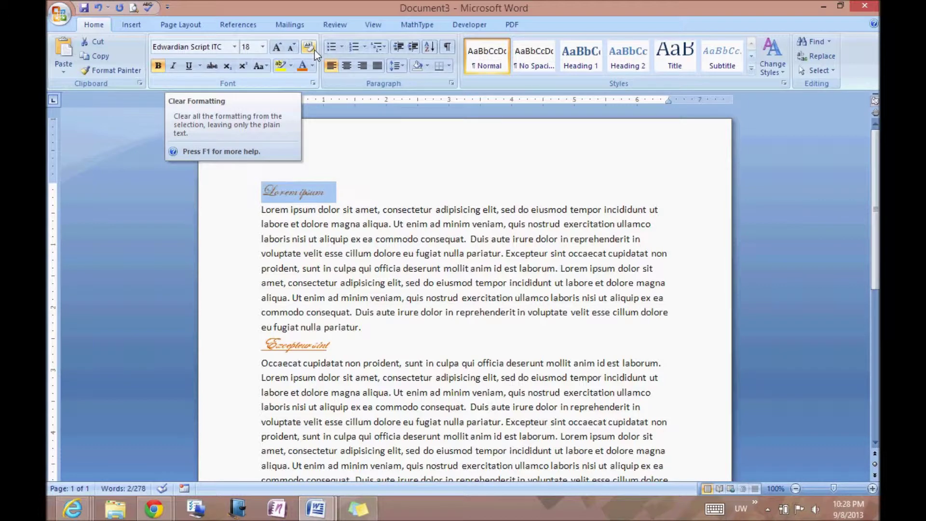
click(312, 49)
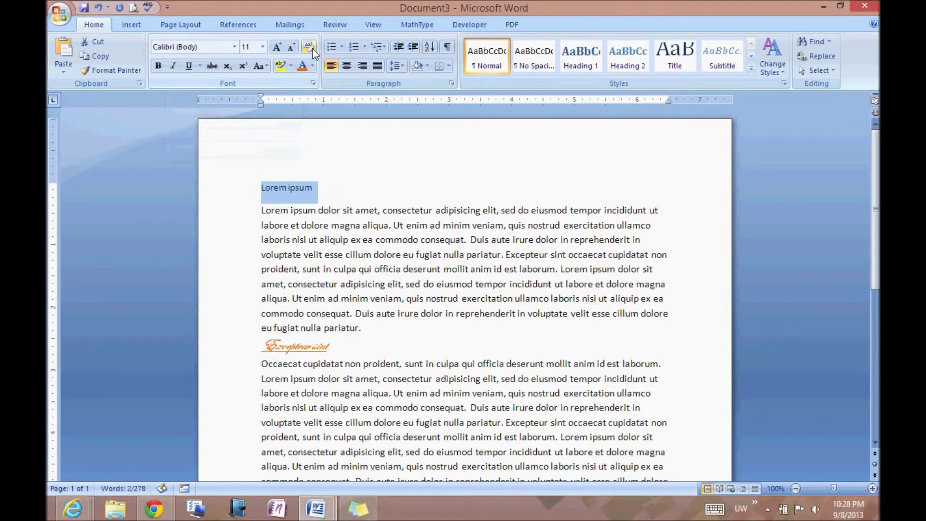
click(327, 199)
triple_click(279, 192)
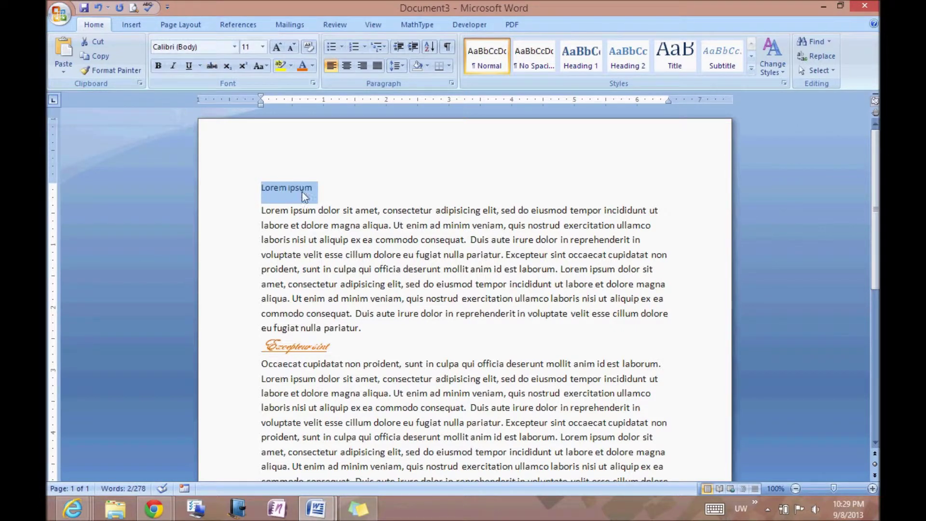
- Clear the orange script formatting from Excepteur sint, leaving plain 11-pt Calibri
drag(342, 348, 262, 347)
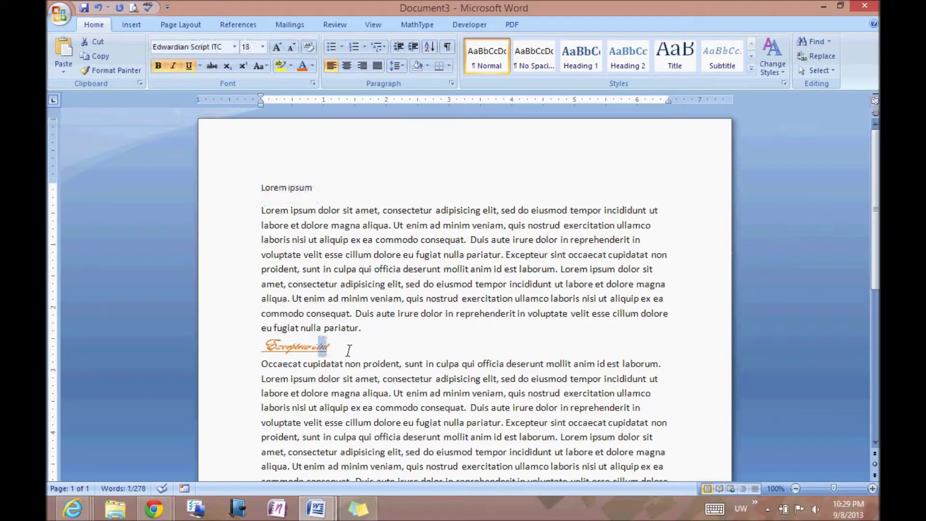
click(308, 48)
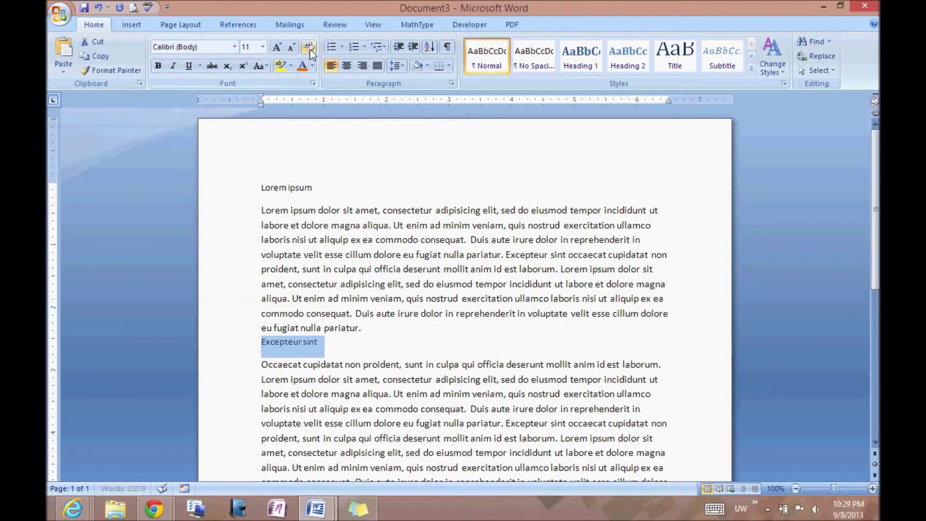
click(333, 343)
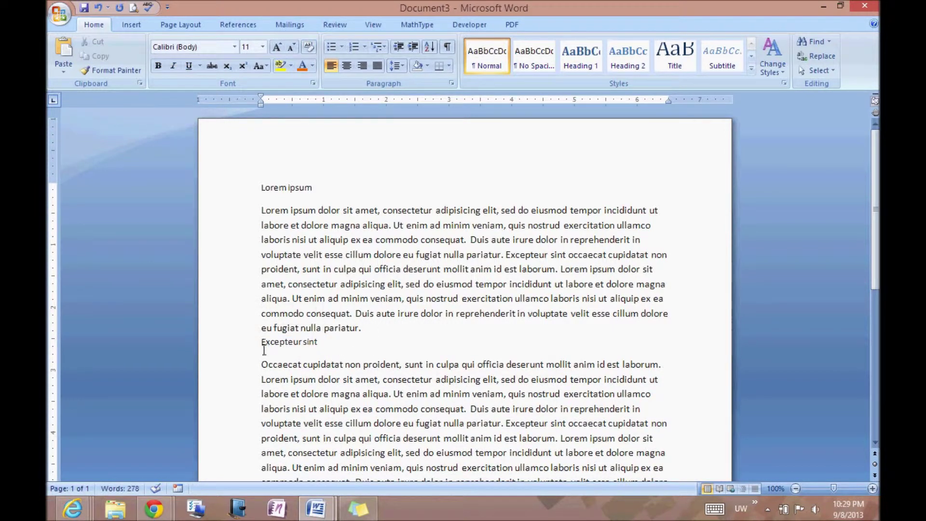
drag(263, 347, 333, 349)
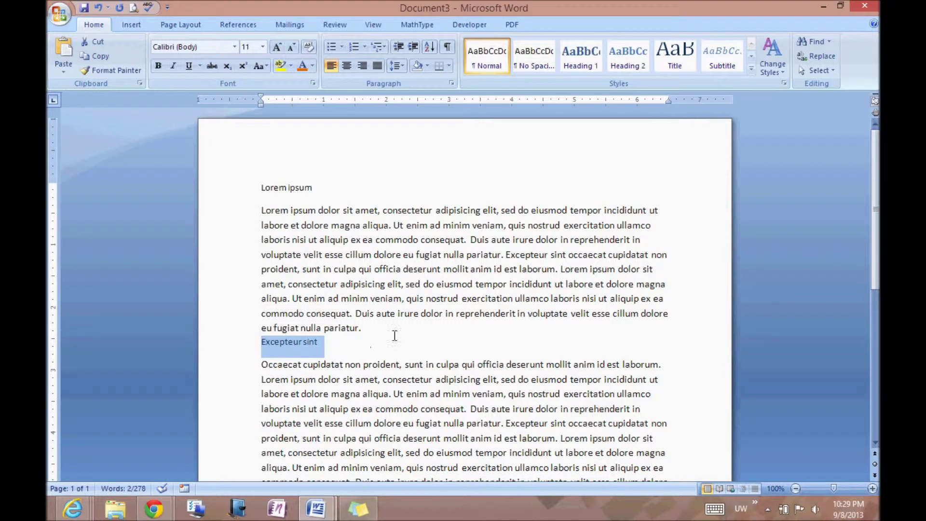
click(391, 334)
mouse_move(273, 348)
mouse_down()
mouse_move(312, 348)
mouse_move(292, 349)
mouse_up()
click(317, 347)
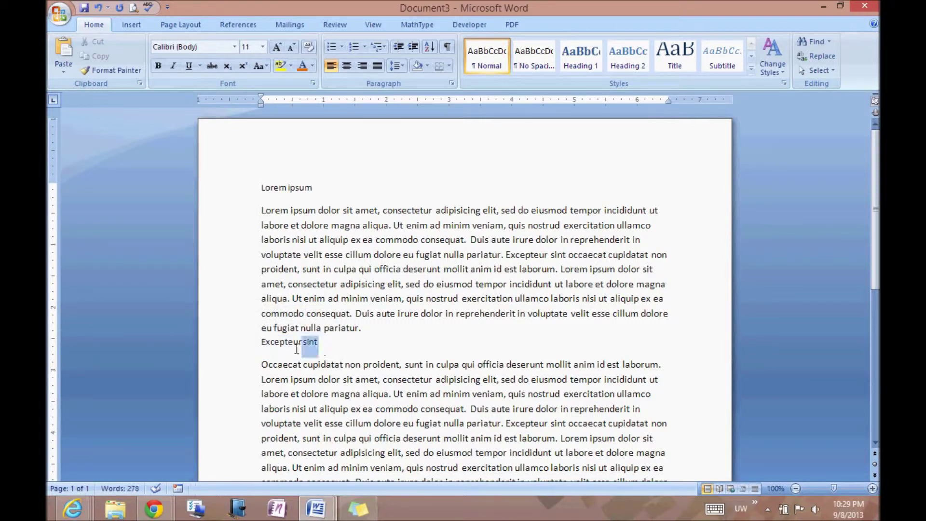